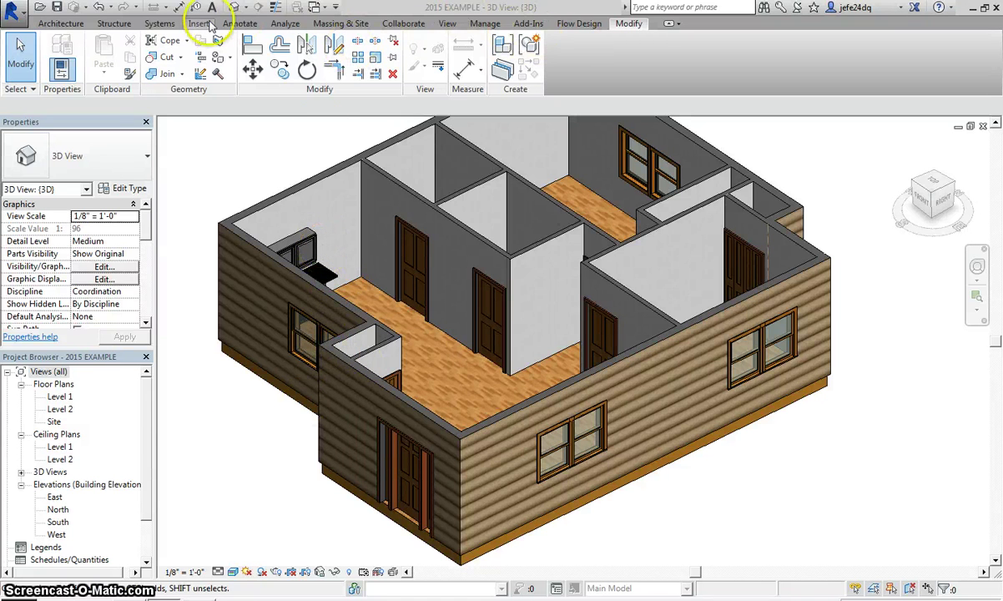
- Start the Paint tool, browse its material list, then cancel painting
left_click(218, 57)
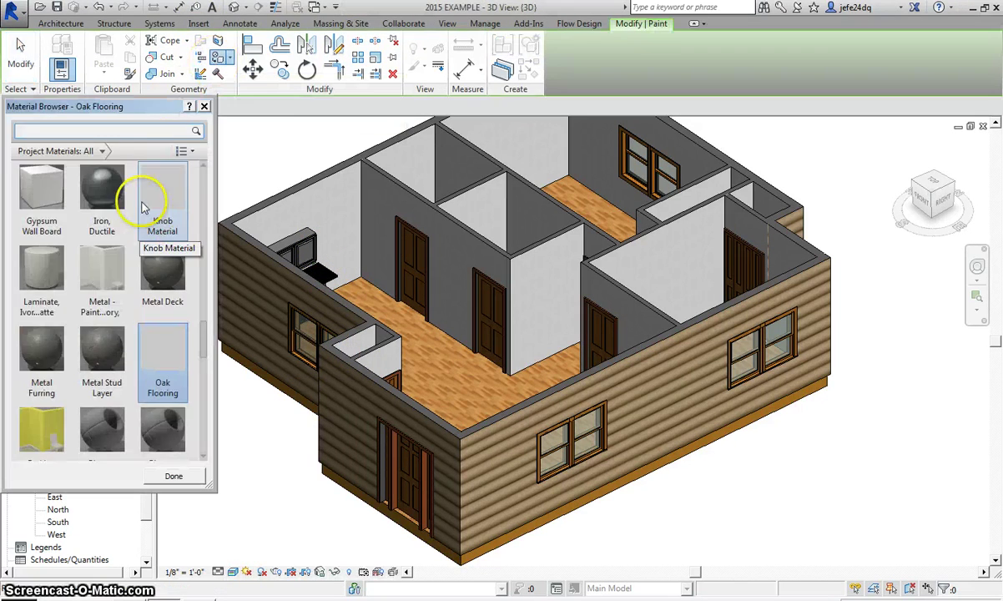
left_click_drag(202, 342, 218, 171)
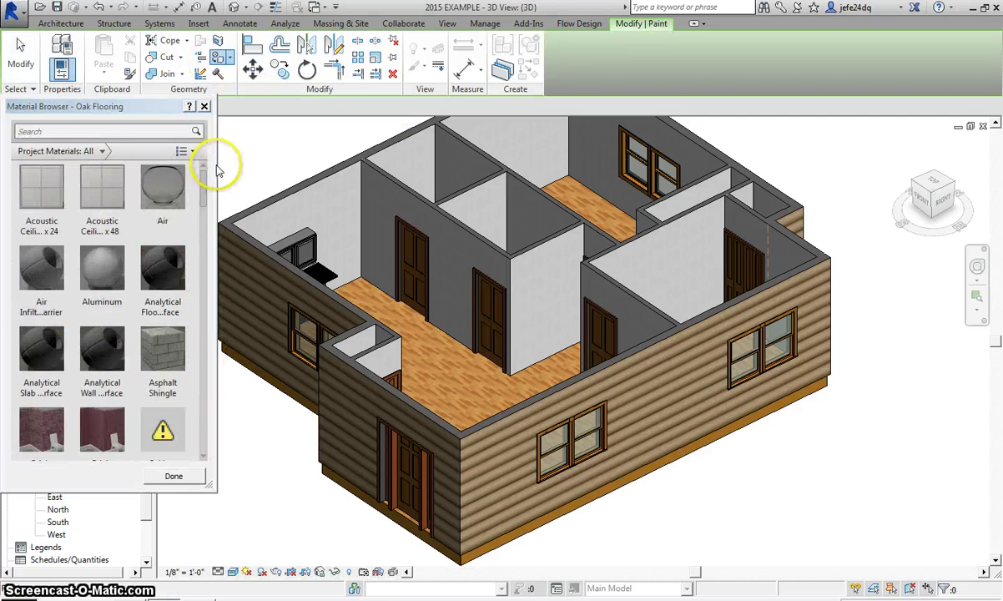
scroll(207, 332, "down", 3)
scroll(207, 430, "down", 15)
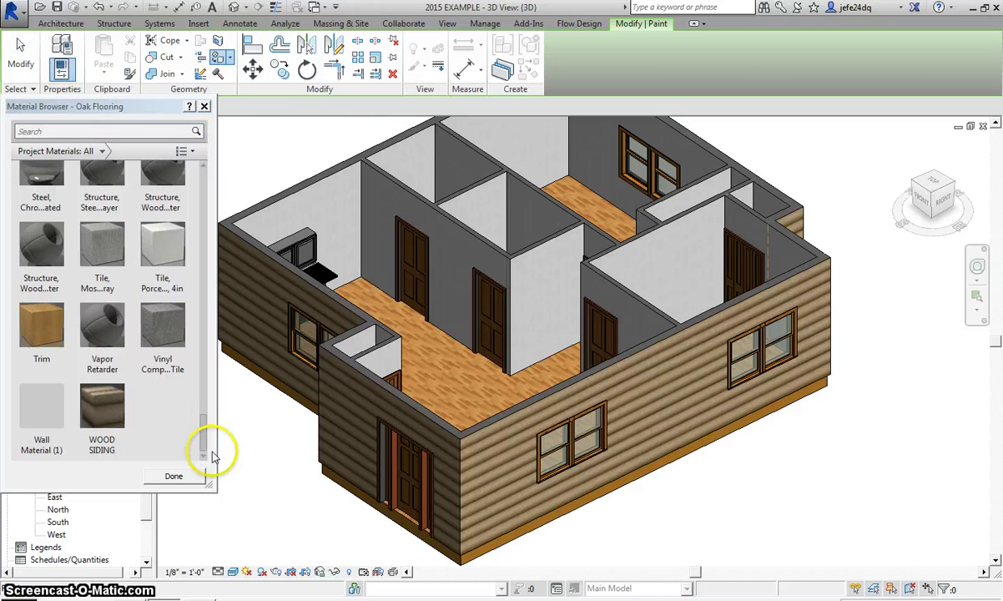
left_click(205, 106)
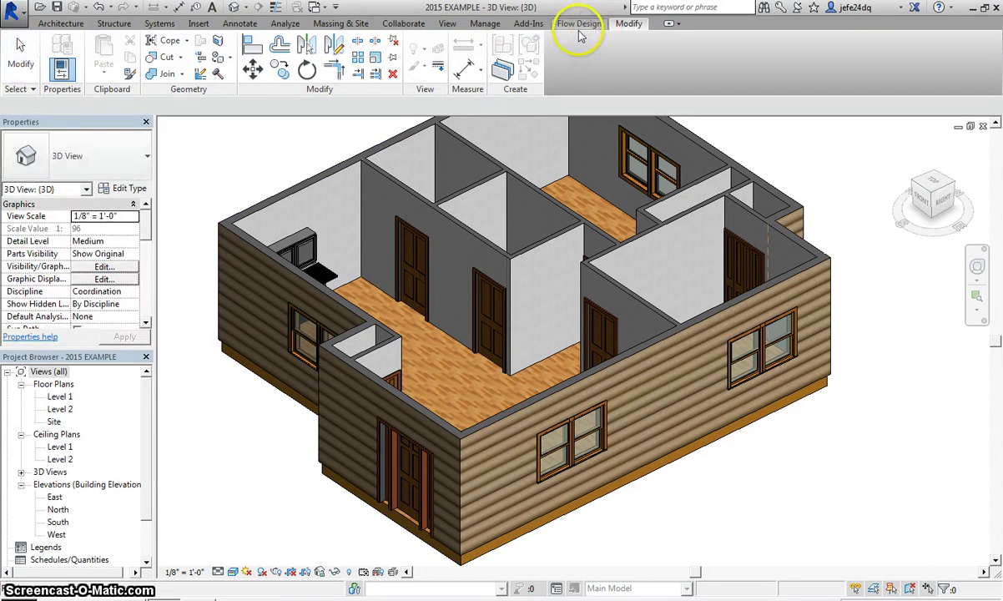
- In Manage > Materials, create a new material and rename it LIVING ROOM PAINT
left_click(487, 24)
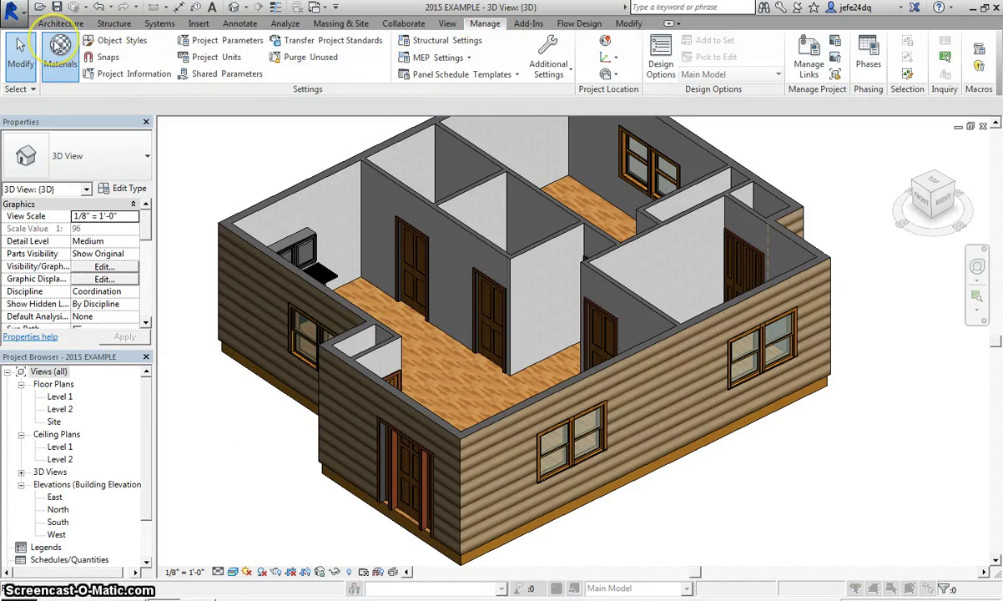
left_click(60, 46)
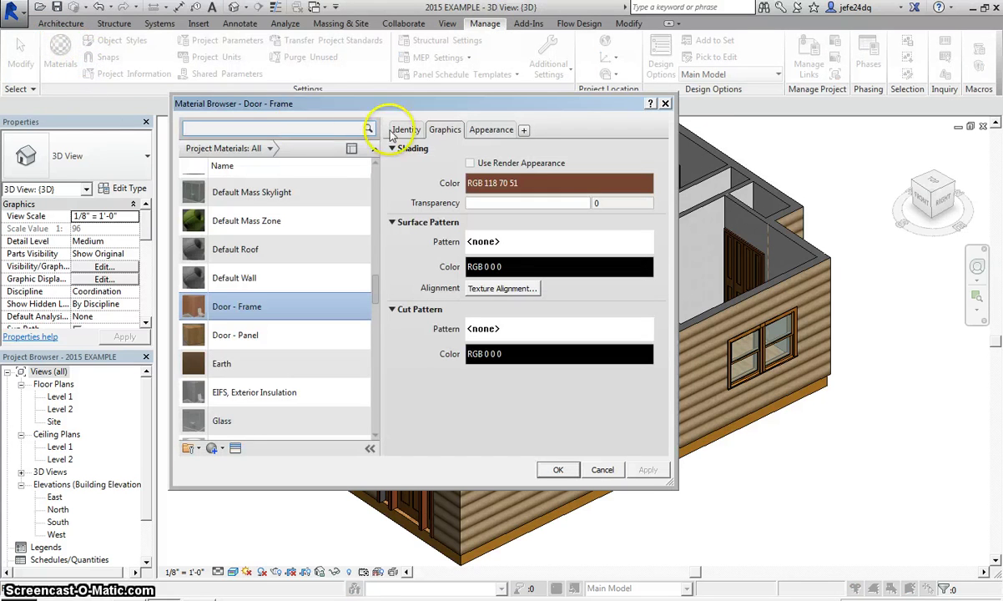
left_click(216, 449)
left_click(238, 464)
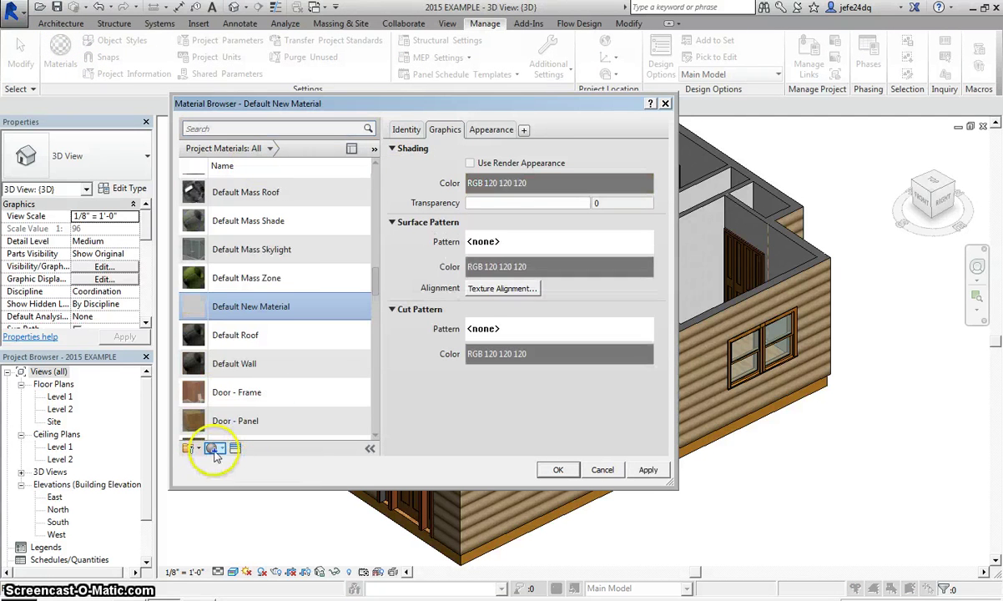
left_click(405, 131)
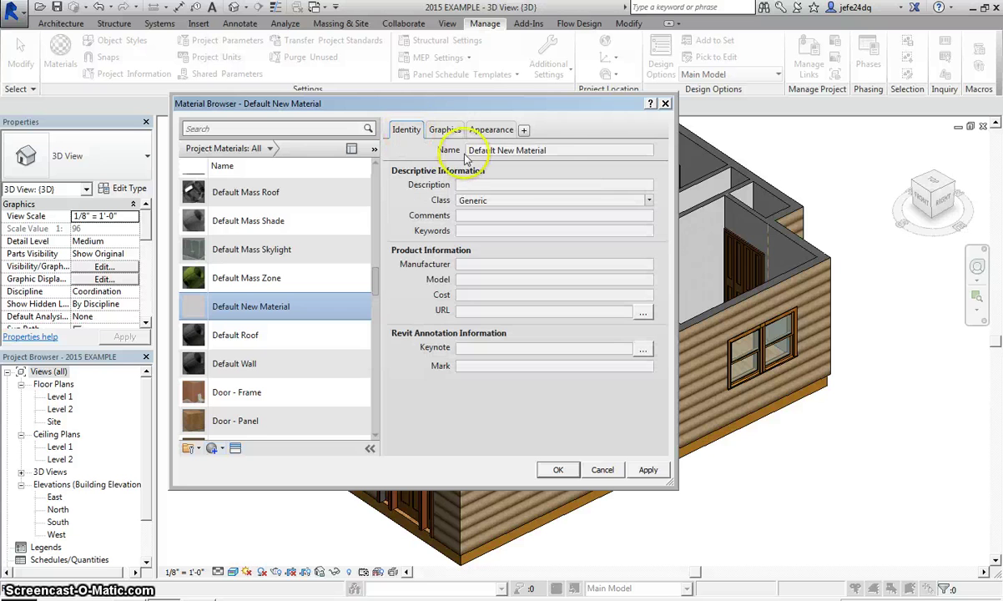
left_click(557, 149)
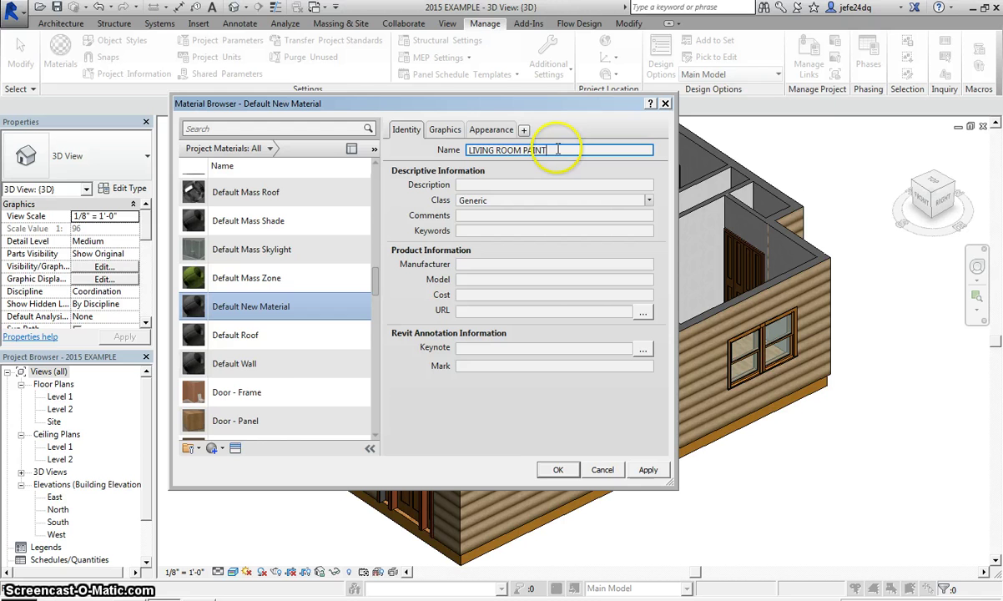
left_click(542, 468)
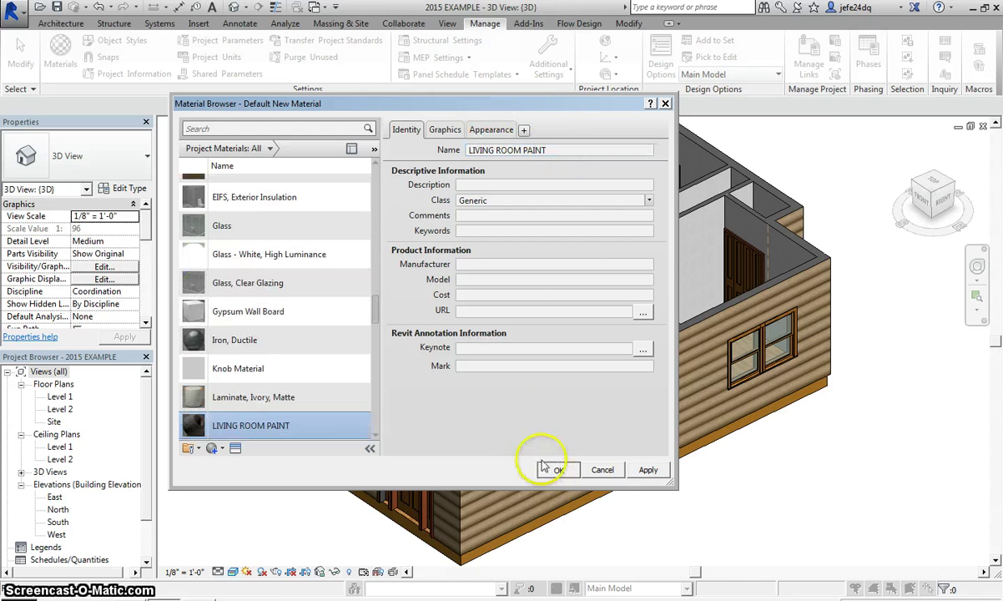
- Start replacing the appearance asset and browse the Appearance Library to the Paint category
left_click(449, 130)
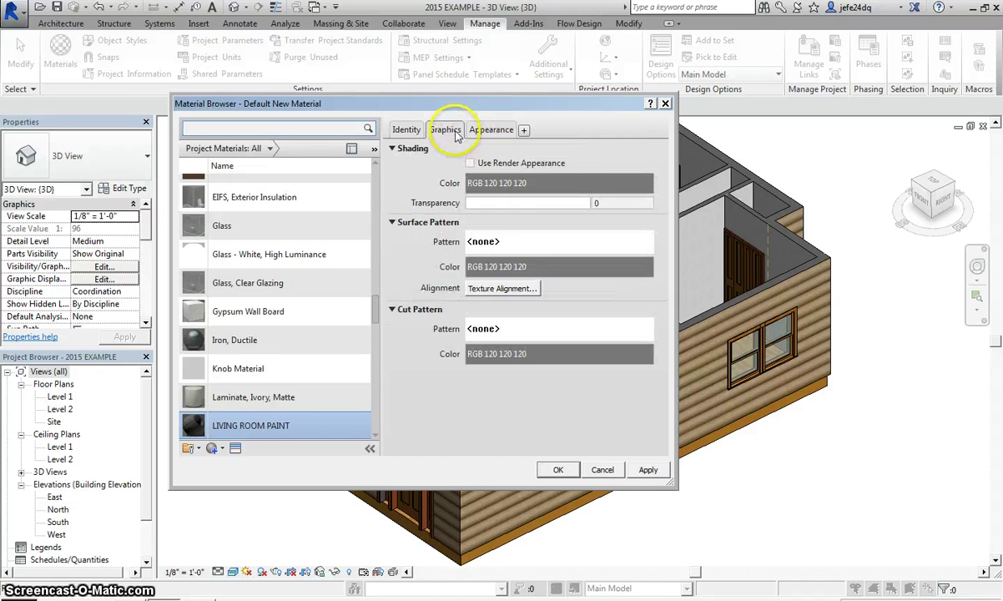
left_click(480, 132)
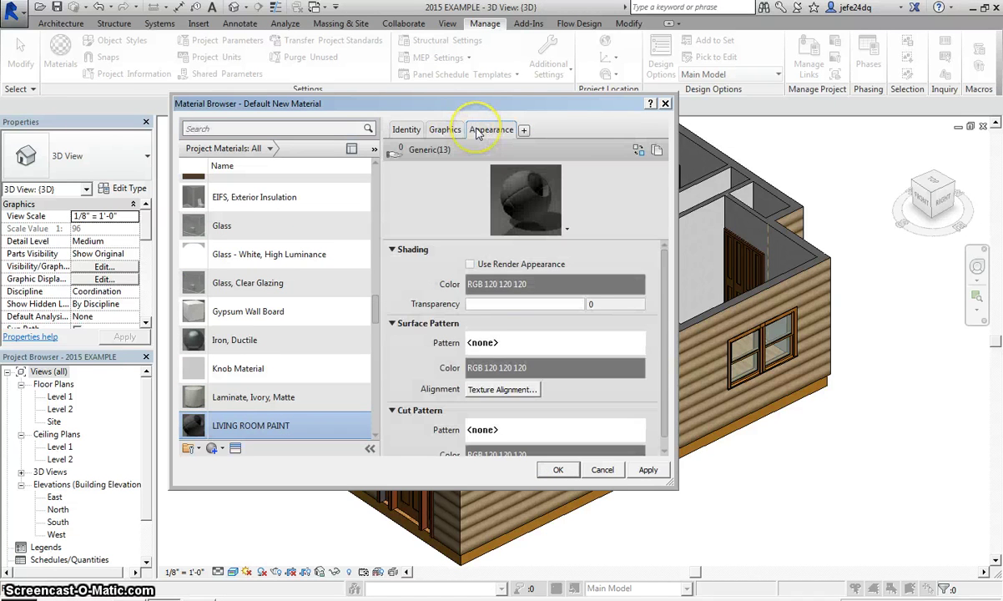
left_click(639, 151)
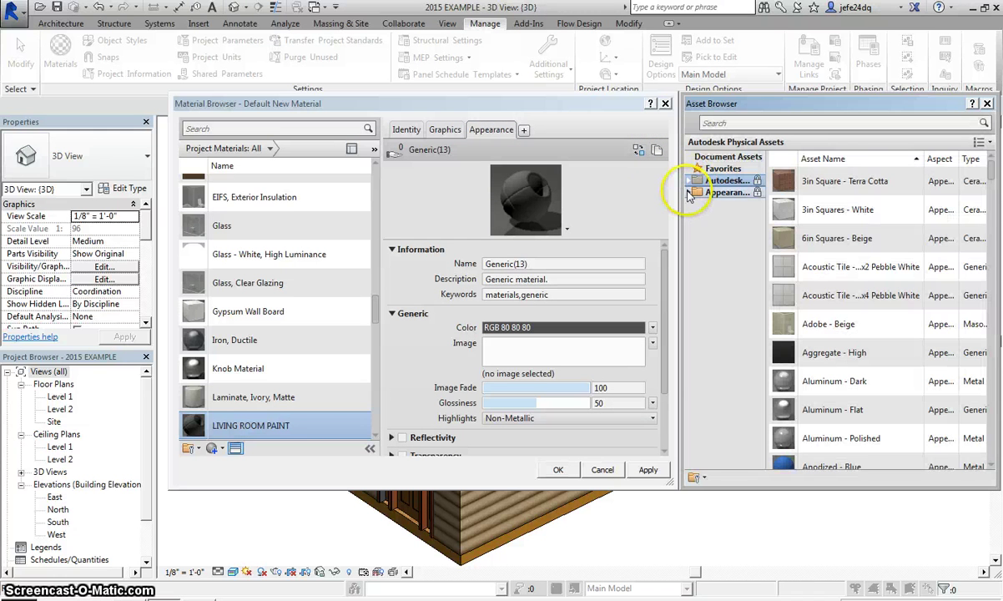
left_click(689, 193)
left_click(751, 229)
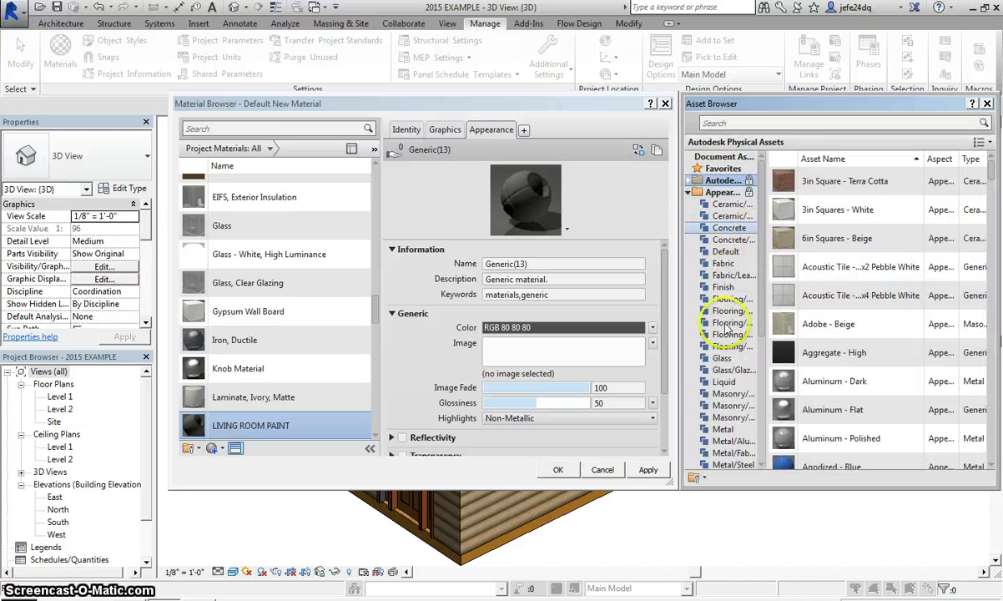
left_click(723, 382)
scroll(721, 398, "down", 3)
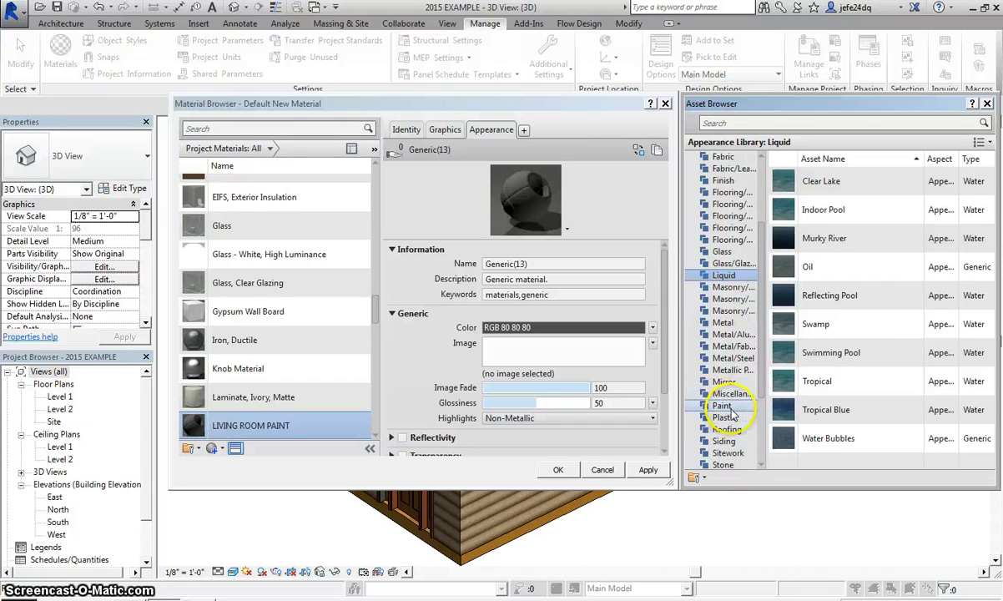
left_click(724, 407)
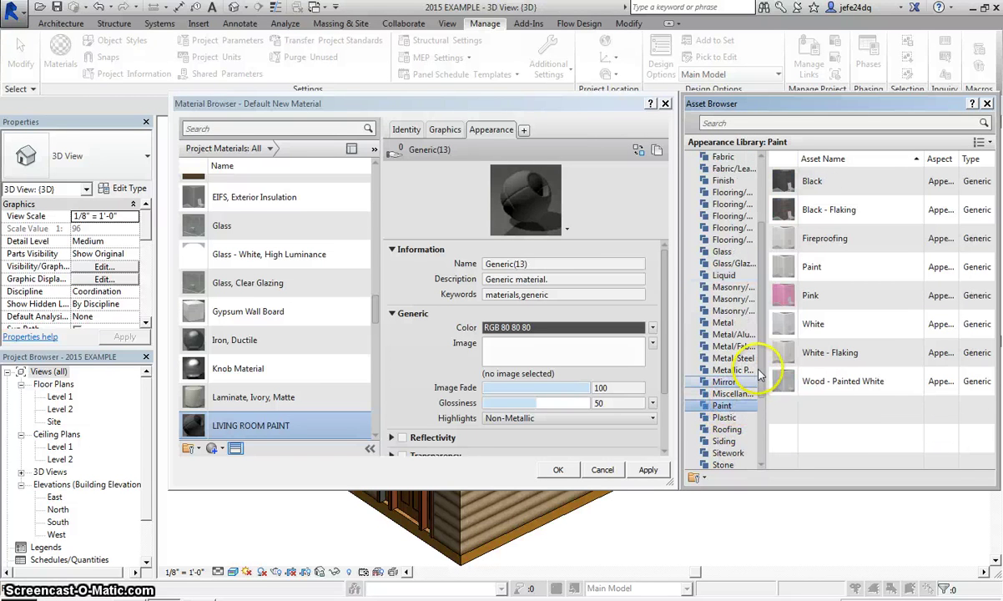
- Open Wall Paint > Matte and assign the Periwinkle appearance to the material
scroll(735, 400, "down", 3)
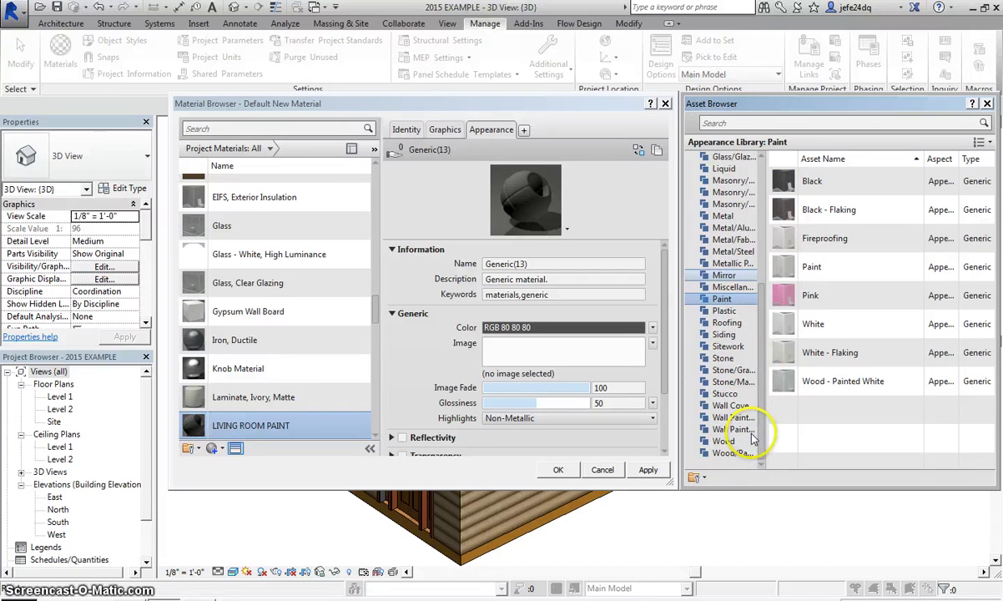
left_click(734, 417)
scroll(828, 351, "down", 10)
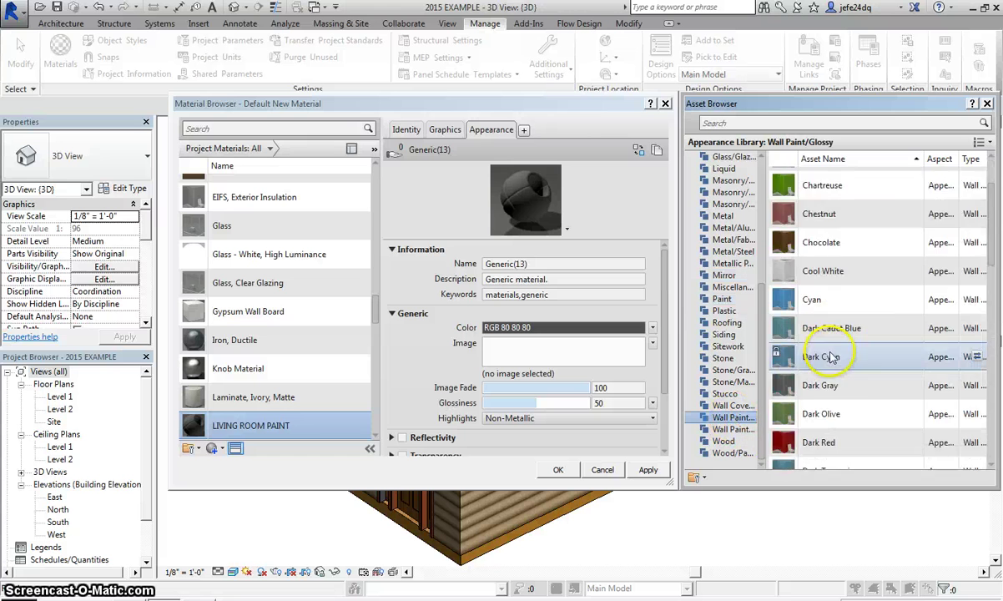
scroll(825, 359, "down", 3)
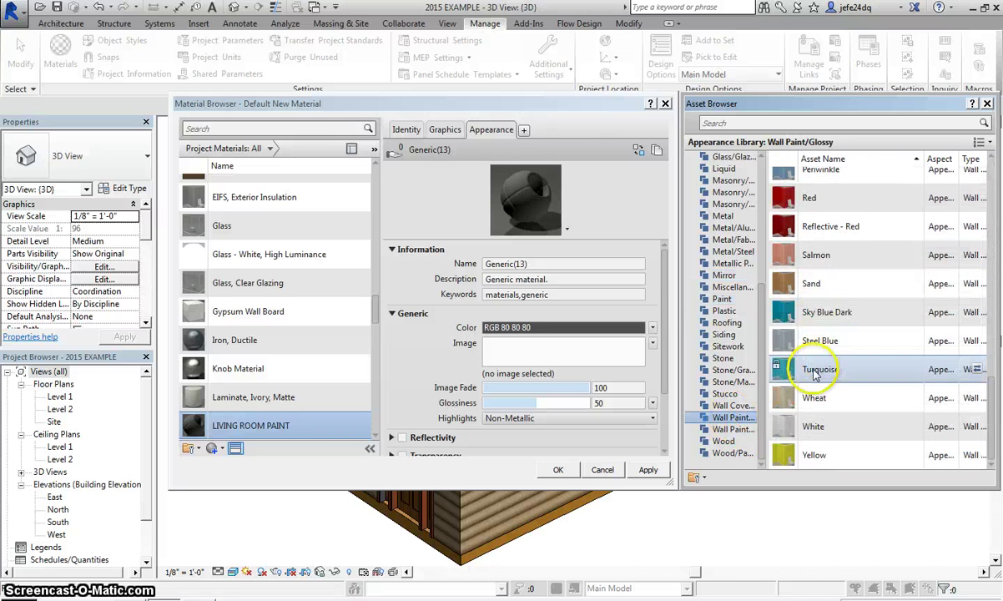
left_click(733, 428)
scroll(830, 330, "down", 8)
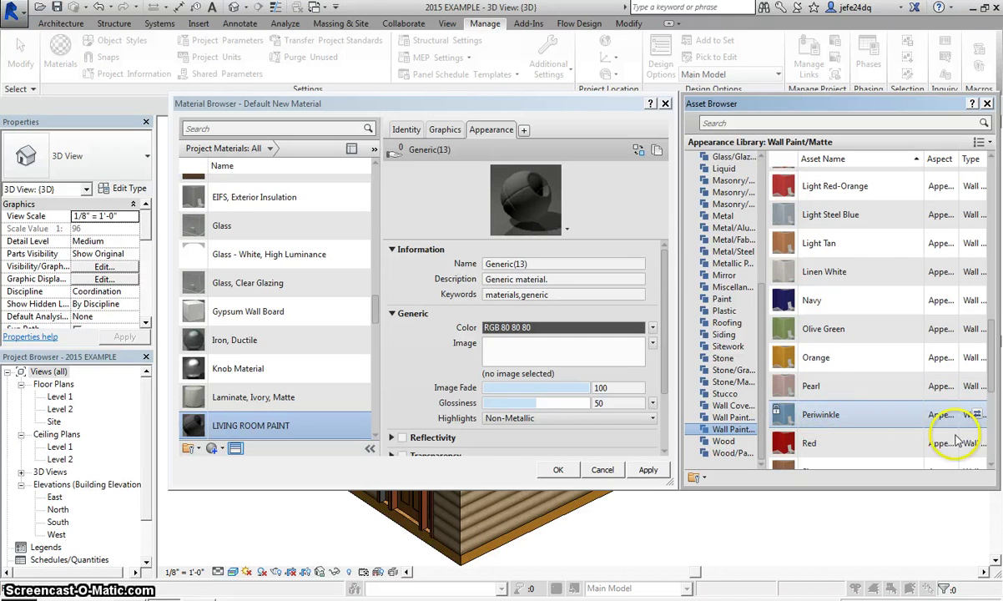
left_click(975, 414)
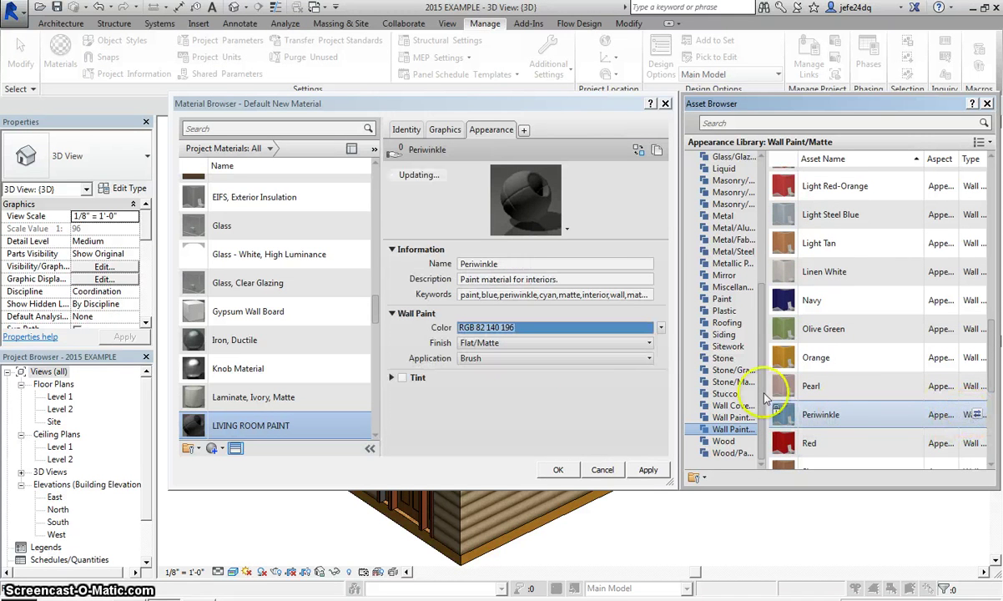
- Enable Use Render Appearance shading for LIVING ROOM PAINT, confirm, and orbit to a back-left view
left_click(987, 105)
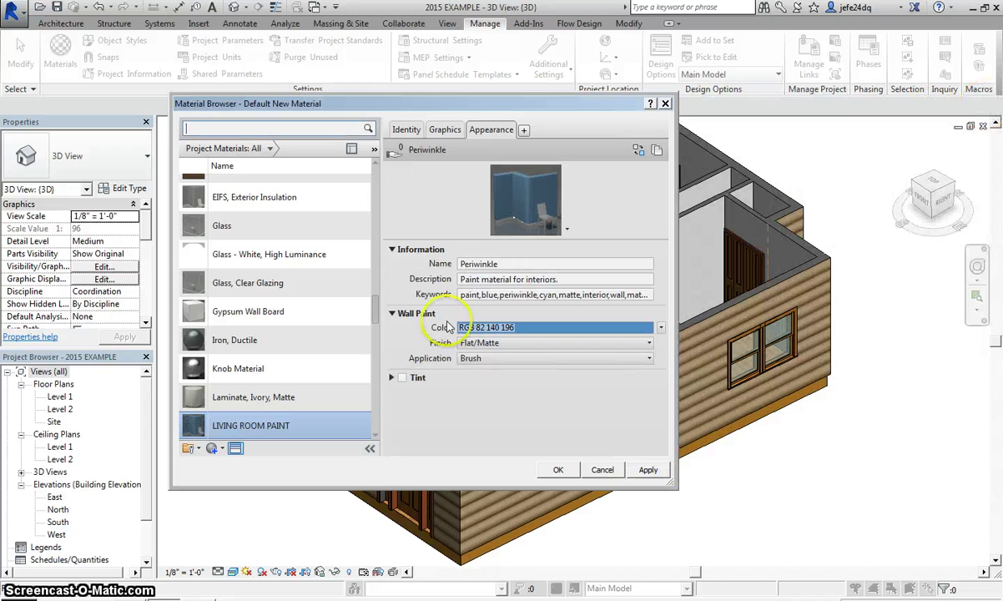
left_click(451, 131)
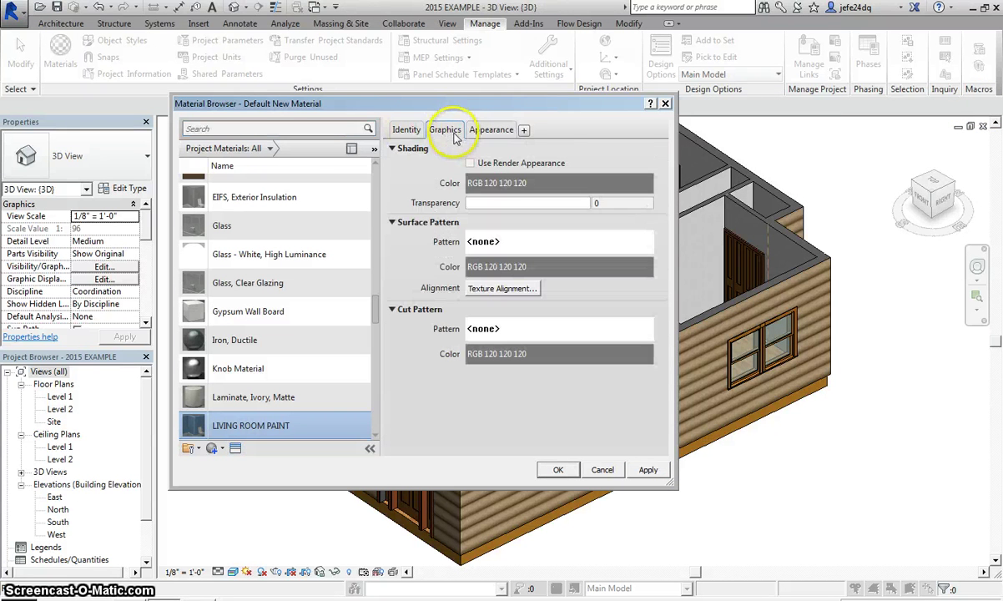
left_click(471, 163)
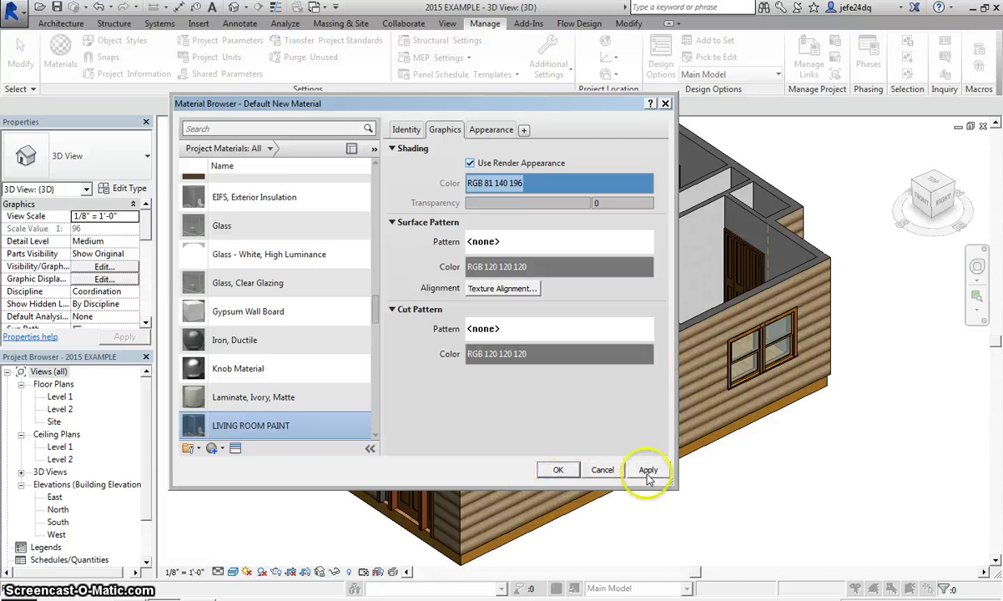
left_click(553, 472)
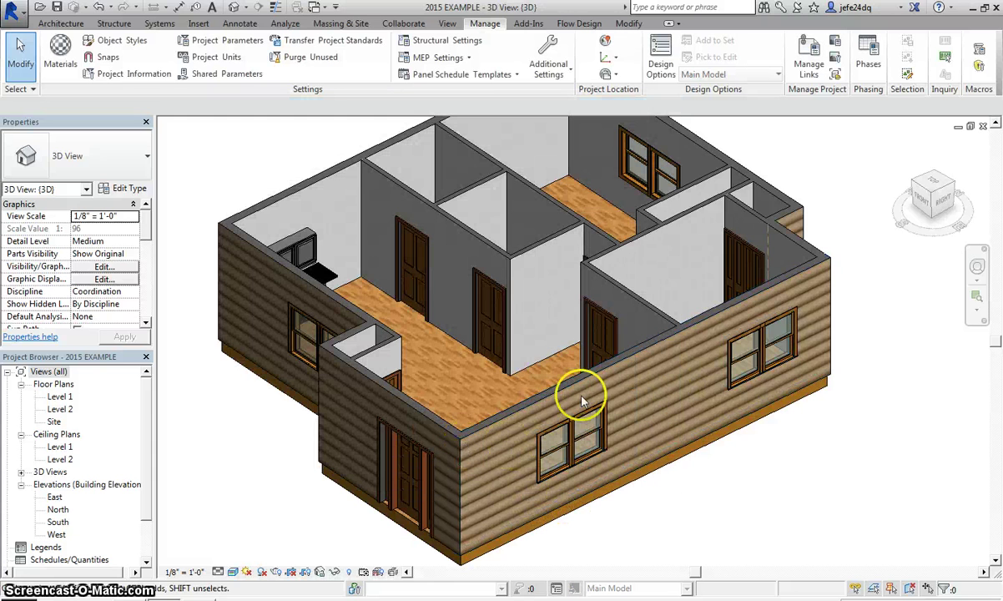
mouse_move(934, 213)
left_mouse_down()
mouse_move(812, 240)
mouse_move(566, 266)
mouse_move(522, 242)
left_mouse_up()
scroll(801, 334, "up", 3)
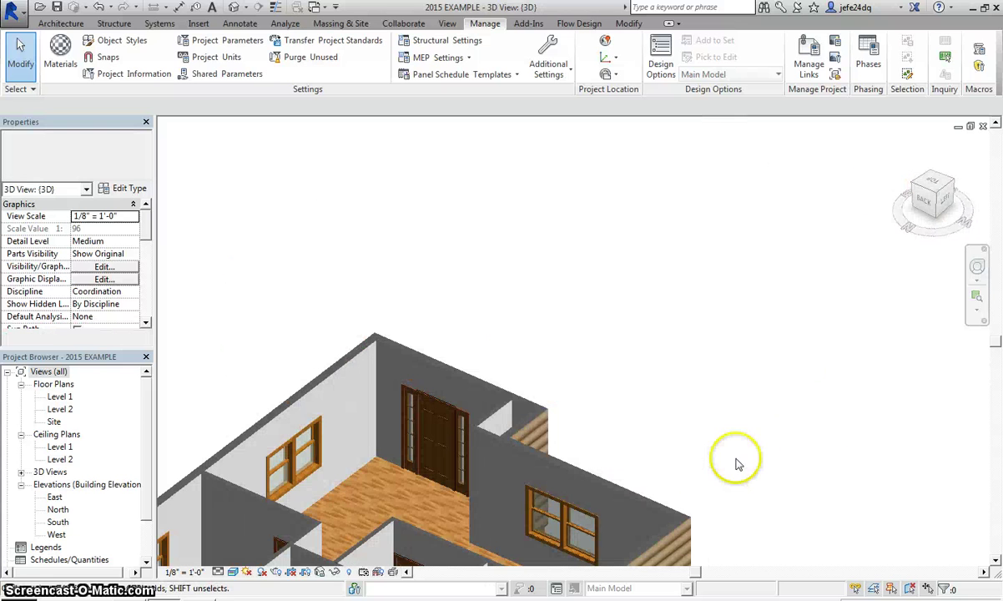
- Paint the left, back and narrow back-door wall faces with LIVING ROOM PAINT
scroll(763, 350, "down", 1)
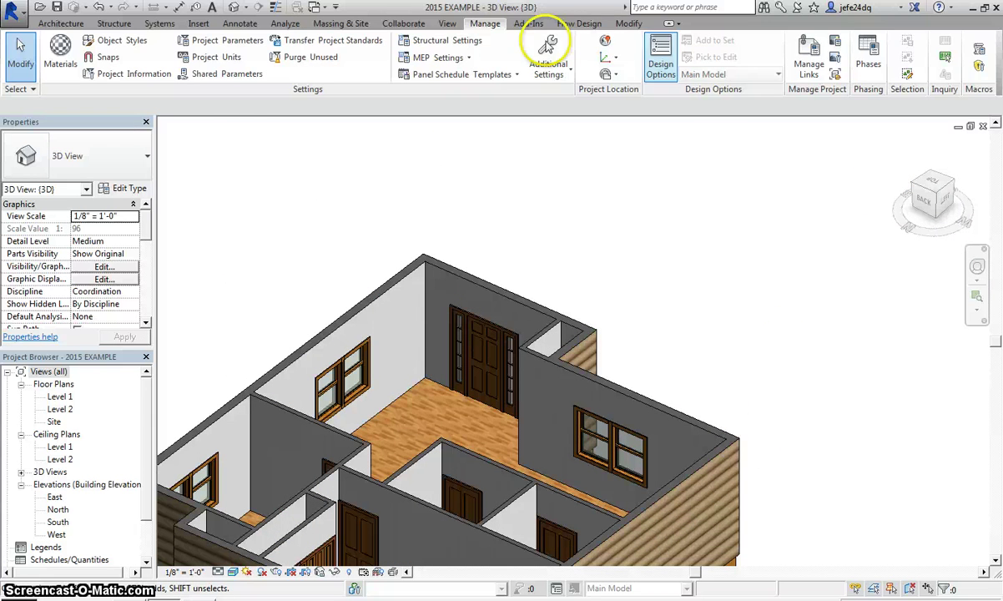
left_click(627, 24)
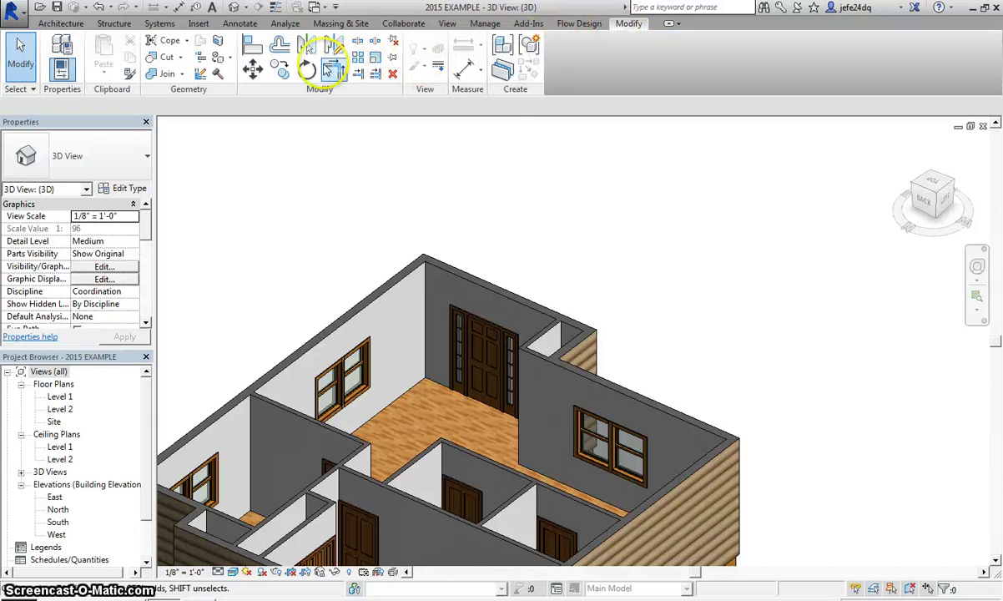
left_click(216, 60)
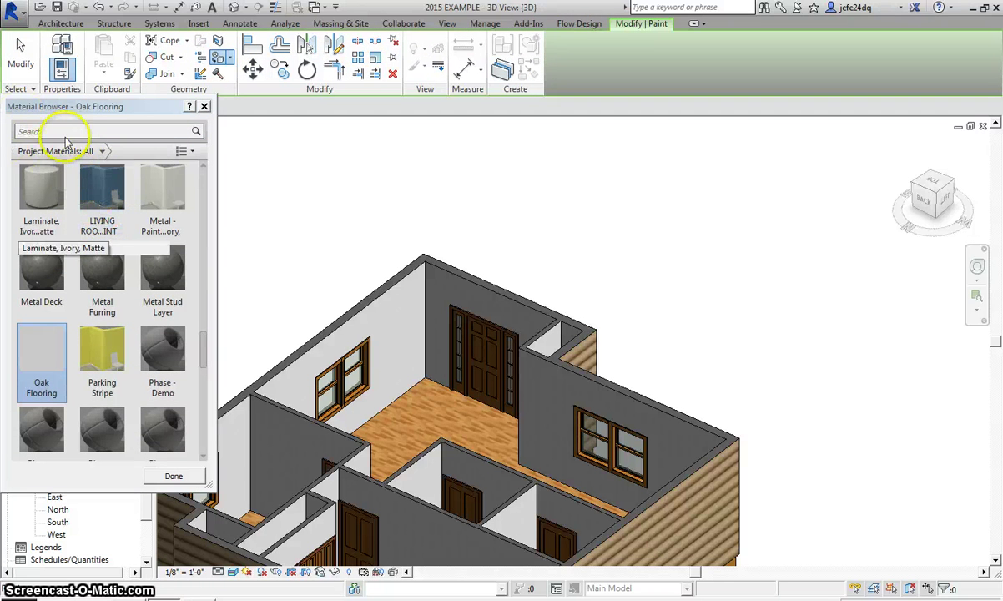
left_click(100, 185)
left_click(363, 342)
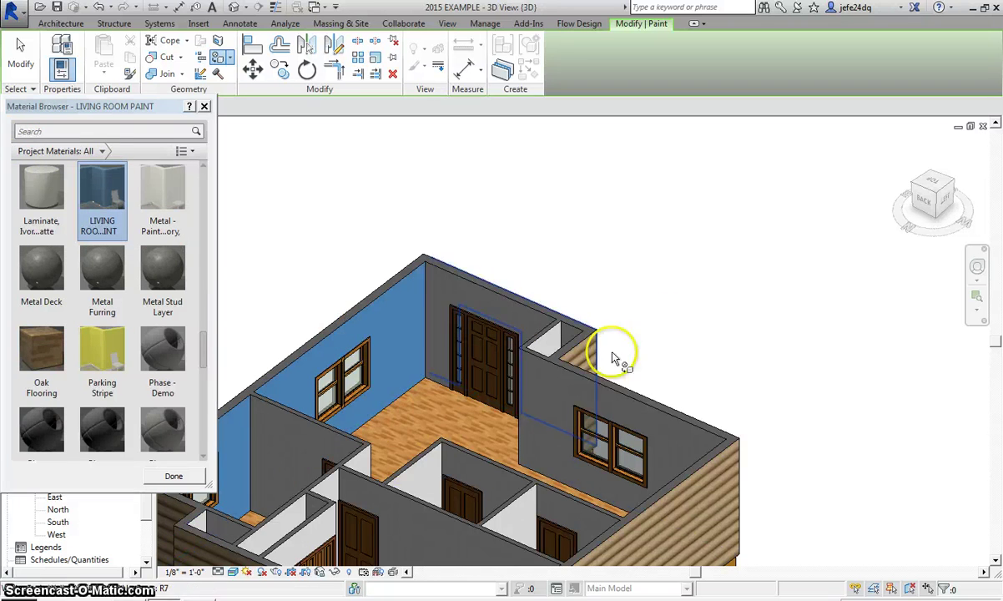
left_click(450, 288)
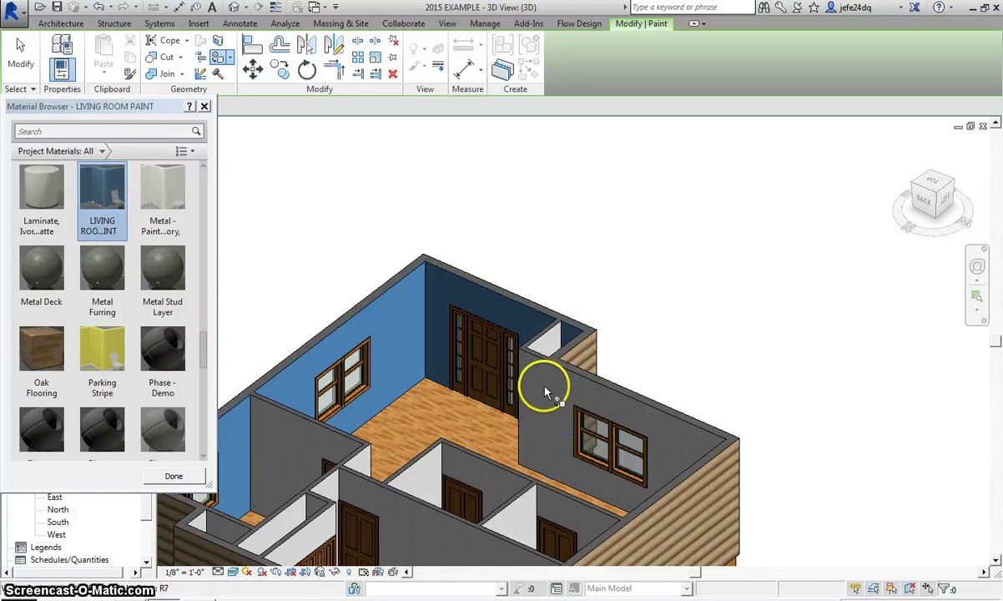
left_click(529, 367)
- Pan to the remaining front living-room wall, paint it, and finish painting
middle_click_drag(232, 476, 304, 384)
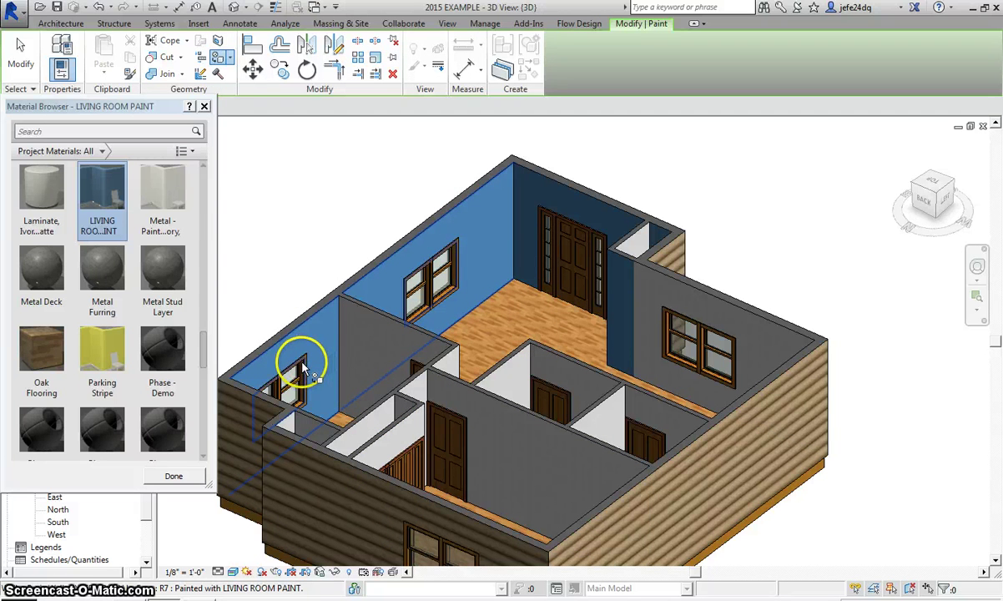
scroll(181, 418, "down", 1)
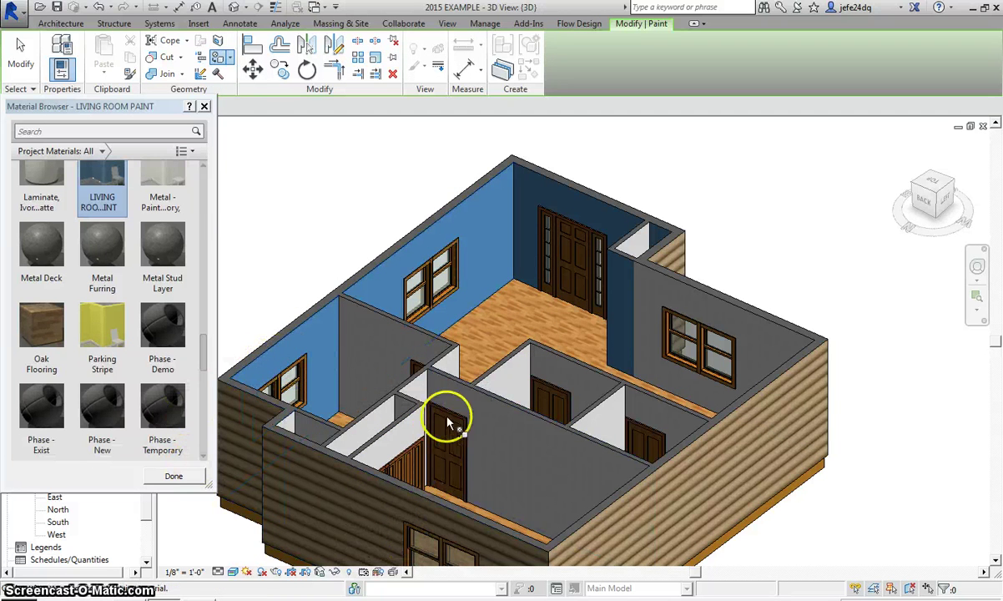
left_click(506, 274)
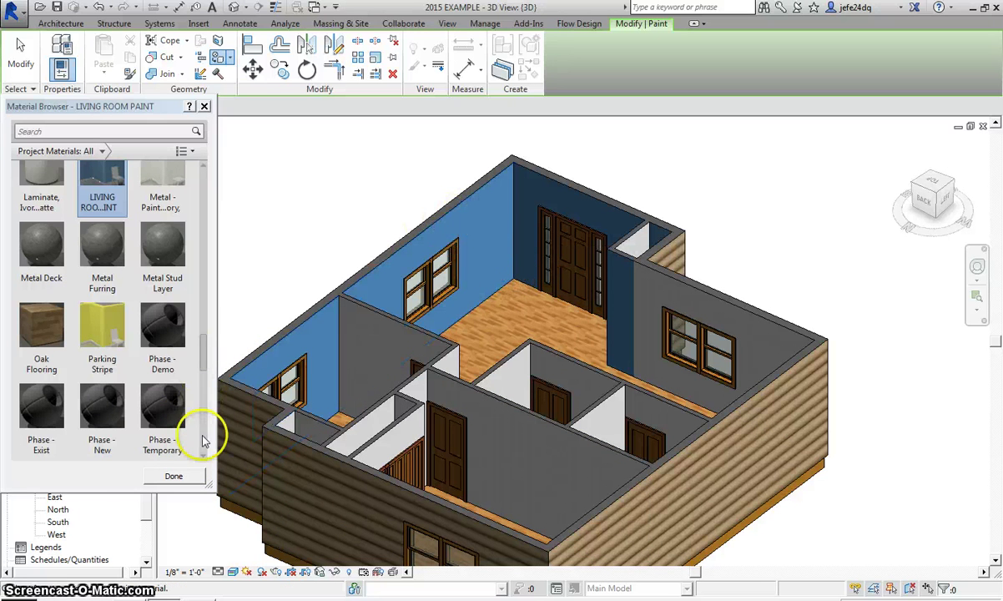
left_click(173, 476)
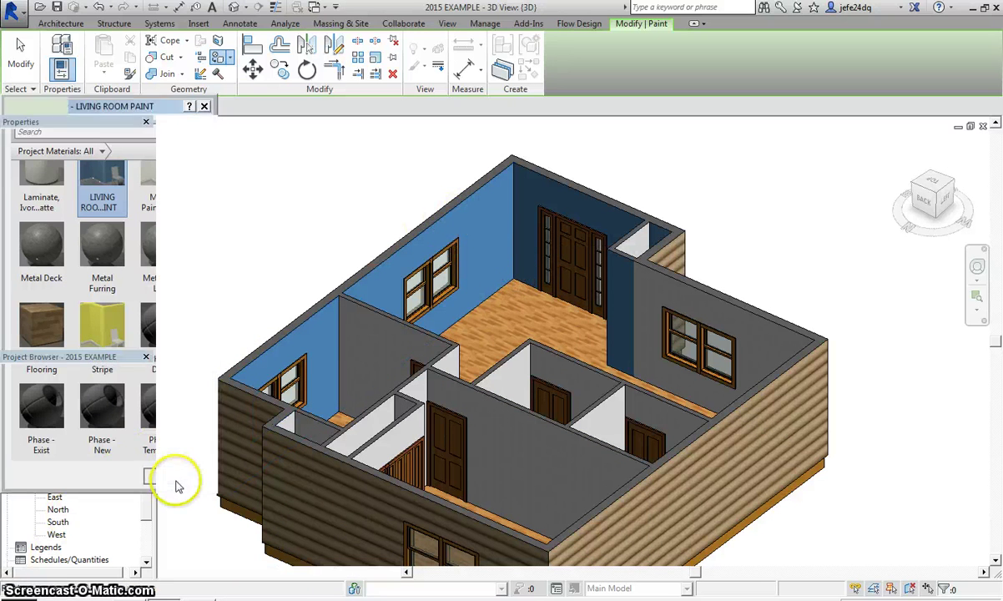
- Orbit to a front-right view and open an interior door type's Door - Panel material appearance
mouse_move(942, 195)
left_mouse_down()
mouse_move(932, 202)
mouse_move(616, 151)
mouse_move(262, 224)
mouse_move(197, 215)
mouse_move(186, 233)
mouse_move(972, 200)
mouse_move(858, 195)
mouse_move(968, 215)
mouse_move(209, 193)
mouse_move(273, 161)
left_mouse_up()
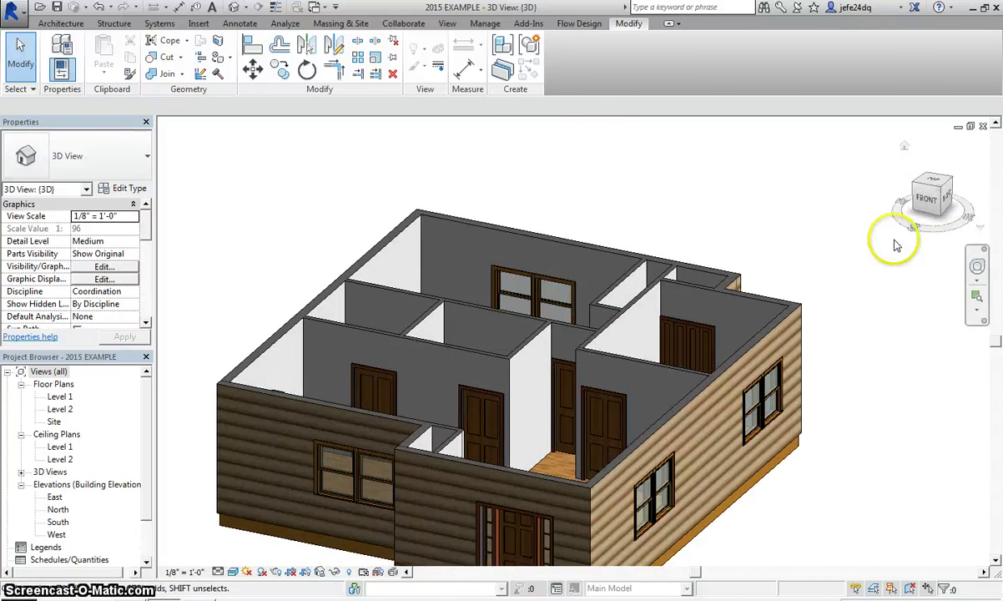
left_click_drag(895, 241, 607, 315)
left_click(512, 295)
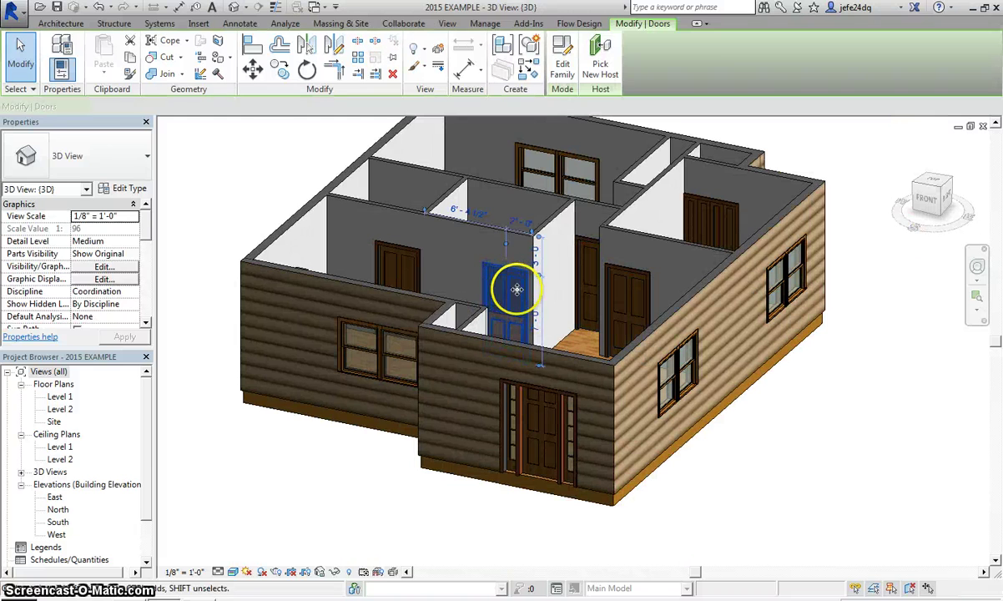
left_click(129, 188)
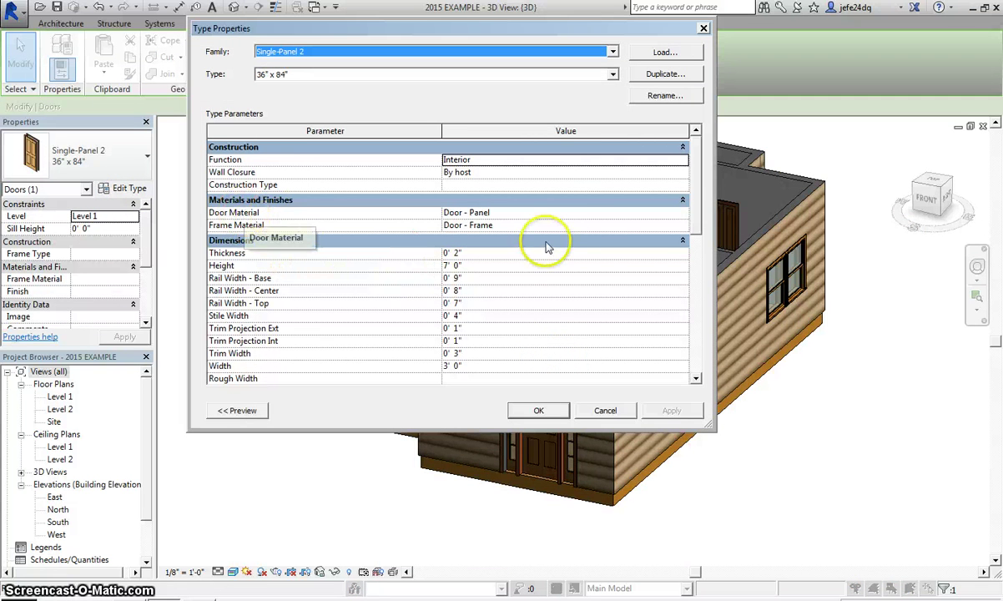
left_click(685, 214)
left_click(683, 213)
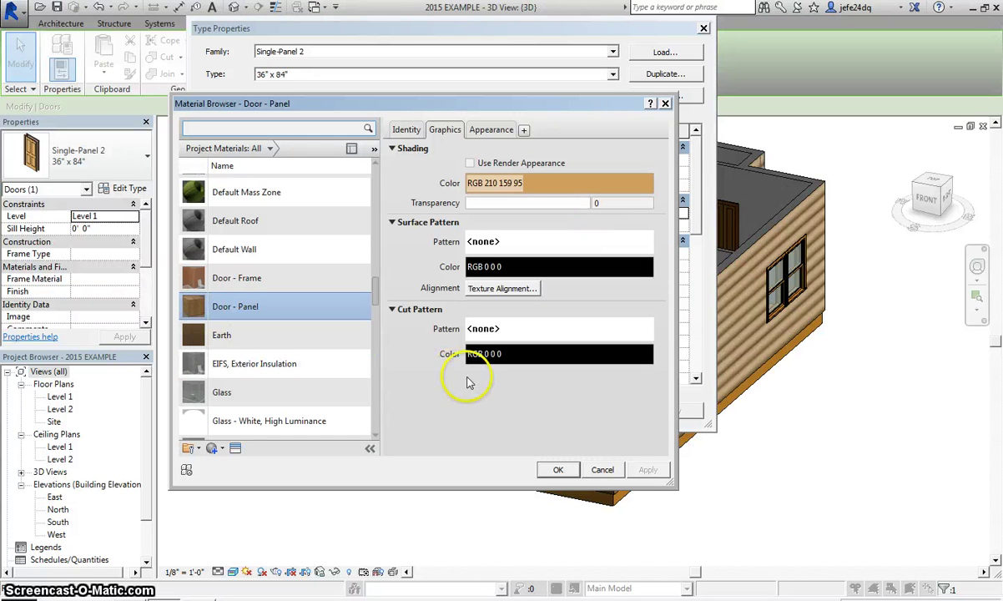
left_click(482, 134)
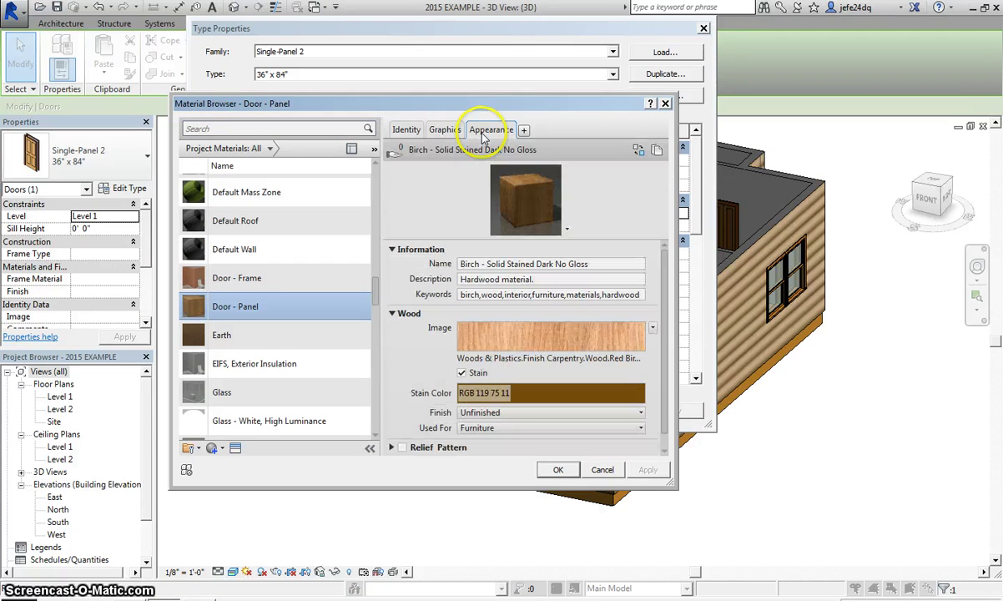
- Replace the Door - Panel appearance with Beech and apply Use Render Appearance shading
left_click(638, 151)
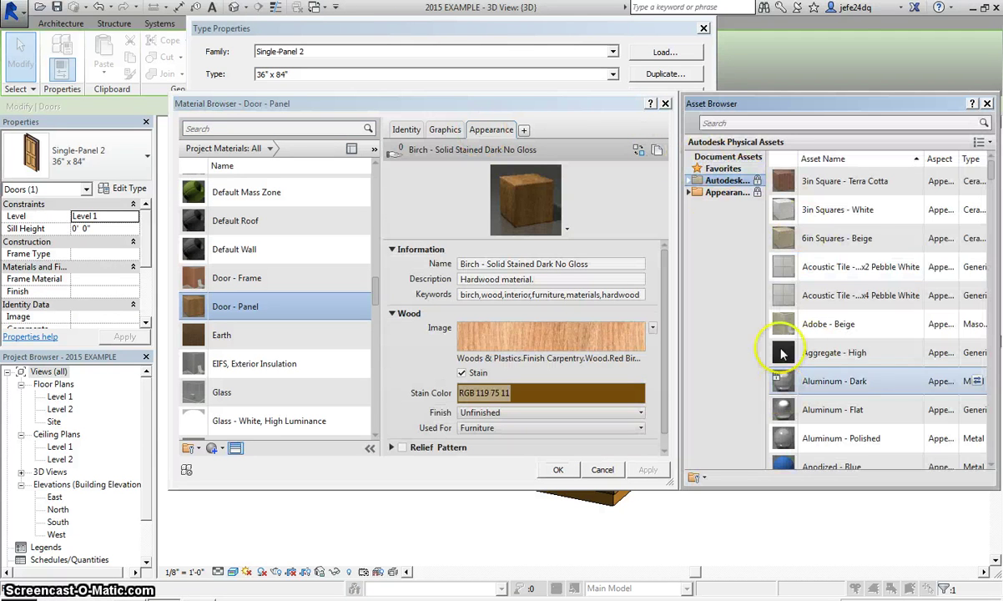
left_click(688, 194)
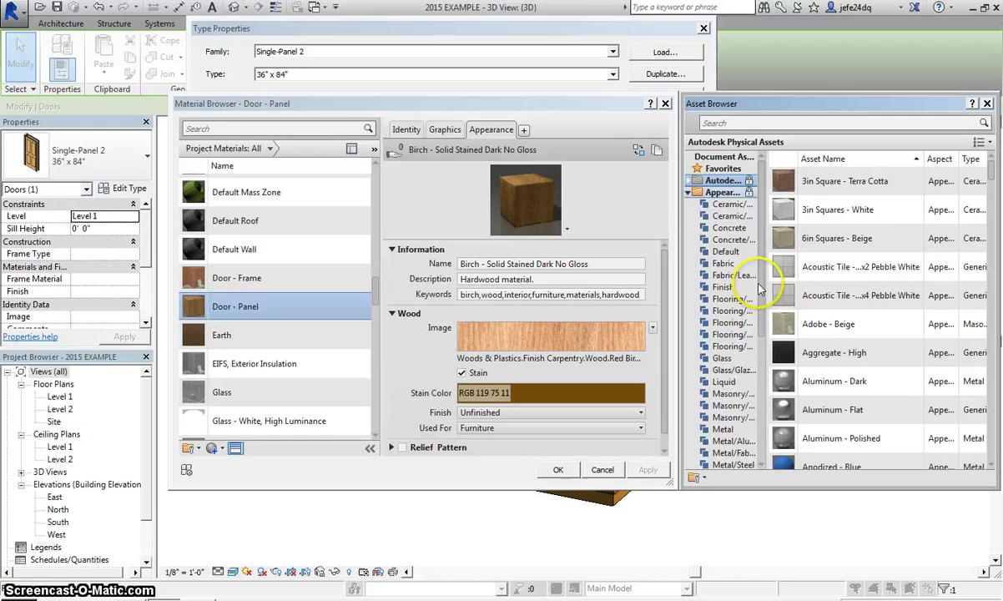
scroll(726, 392, "down", 3)
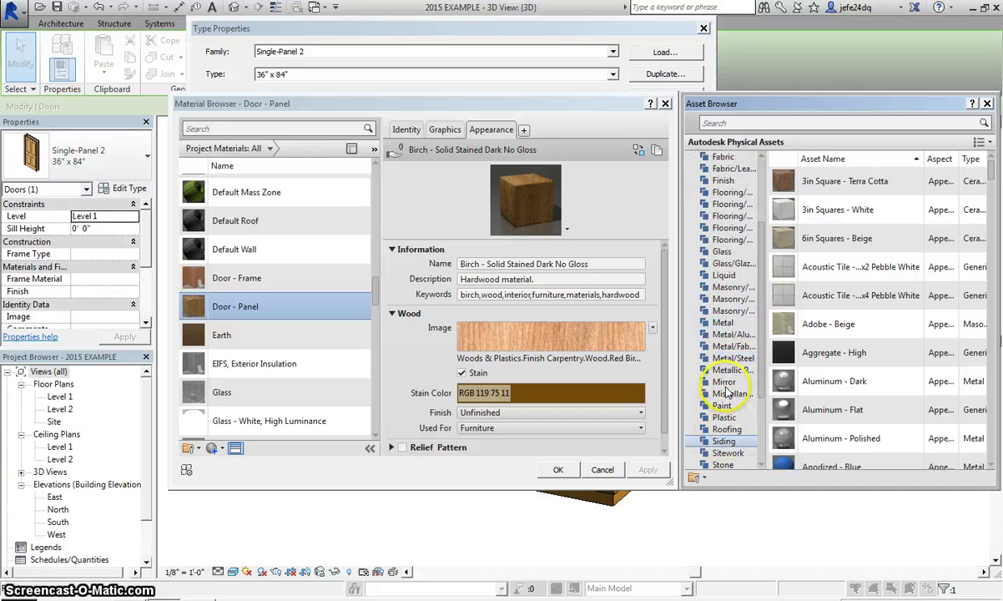
scroll(729, 400, "down", 3)
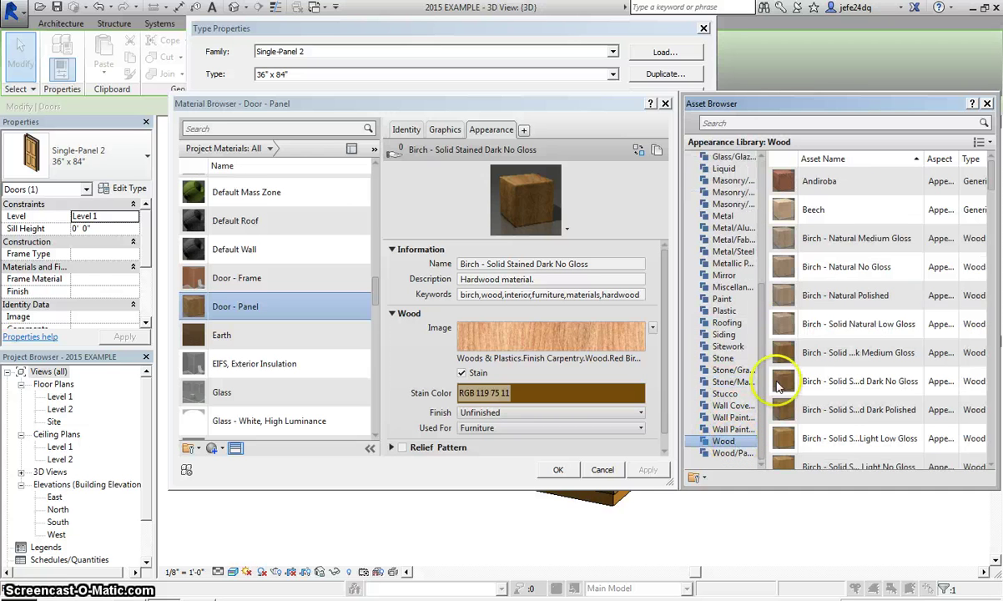
left_click(977, 209)
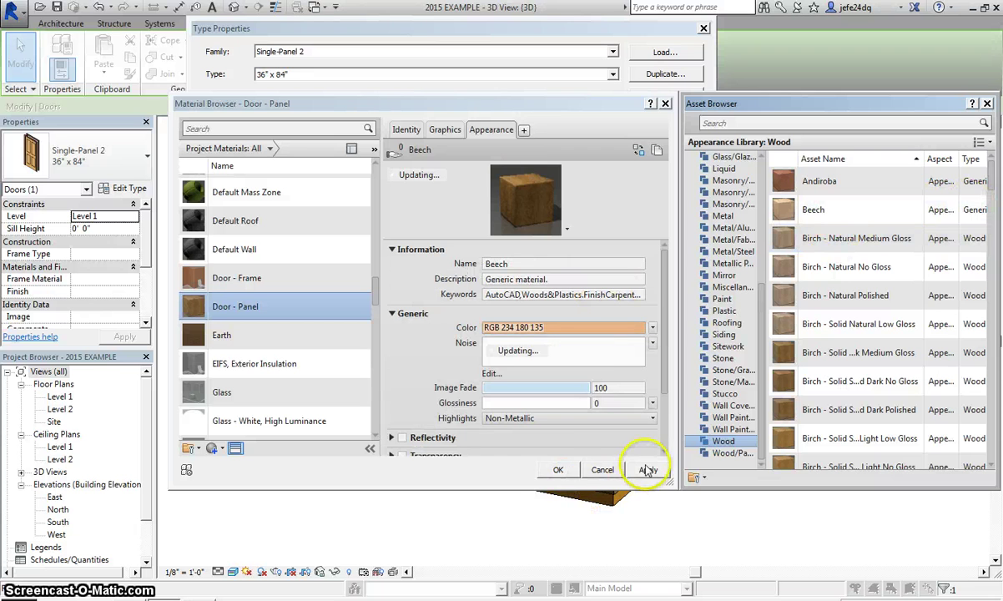
left_click(442, 132)
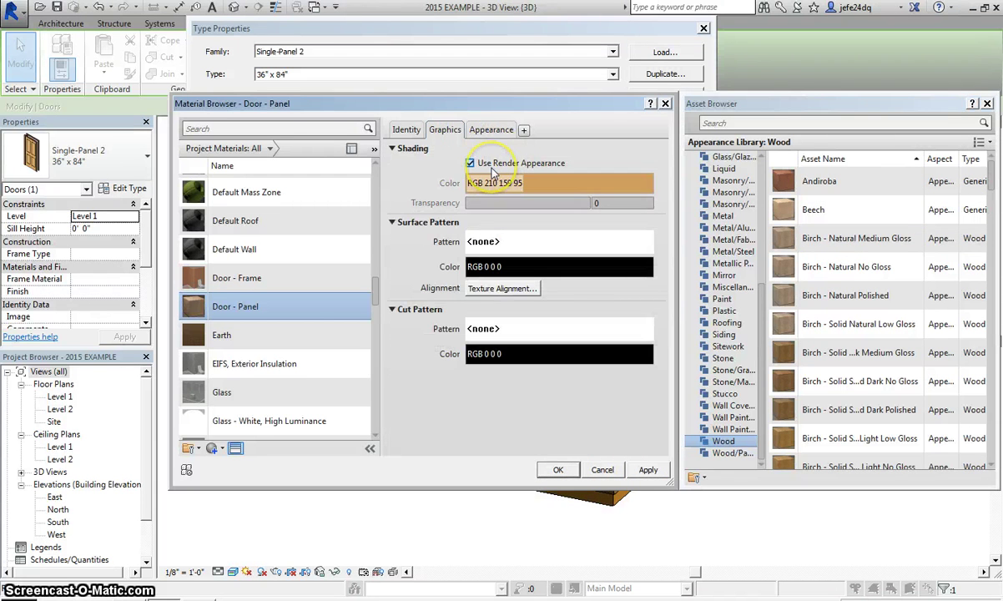
left_click(636, 472)
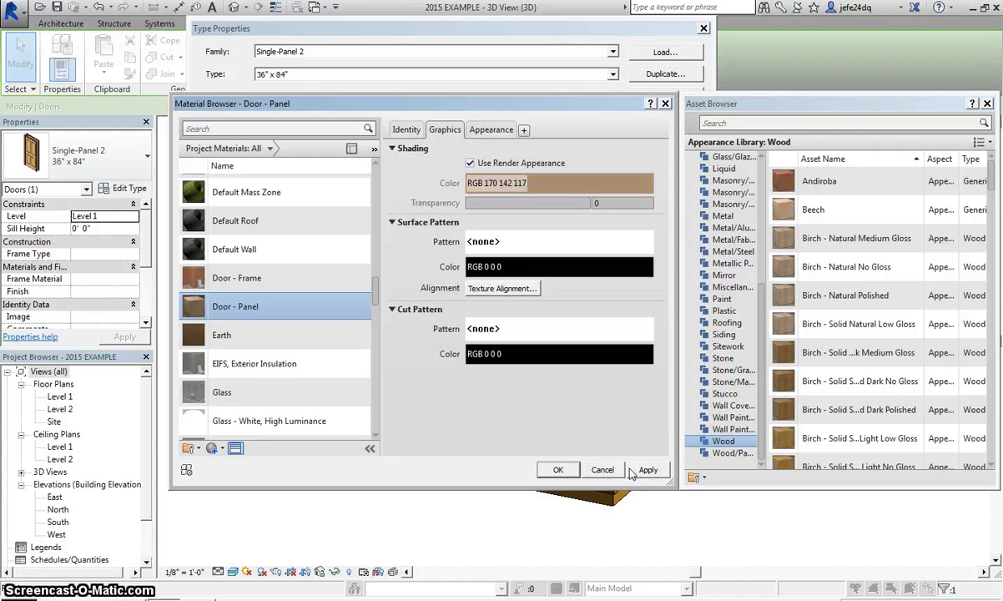
- Accept the Door - Panel material and door type changes, then clear the selection
left_click(559, 469)
left_click(534, 411)
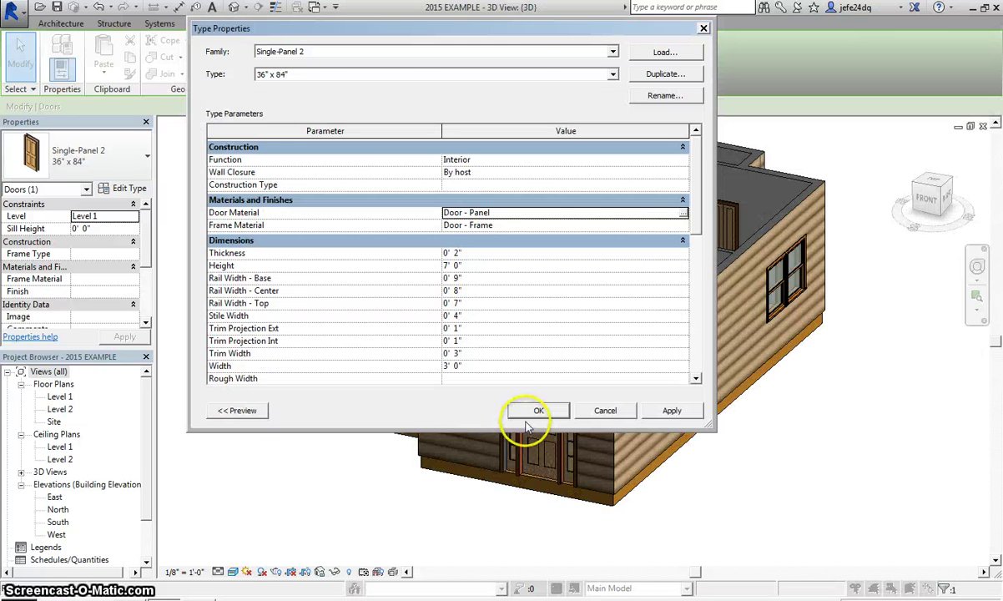
left_click(542, 531)
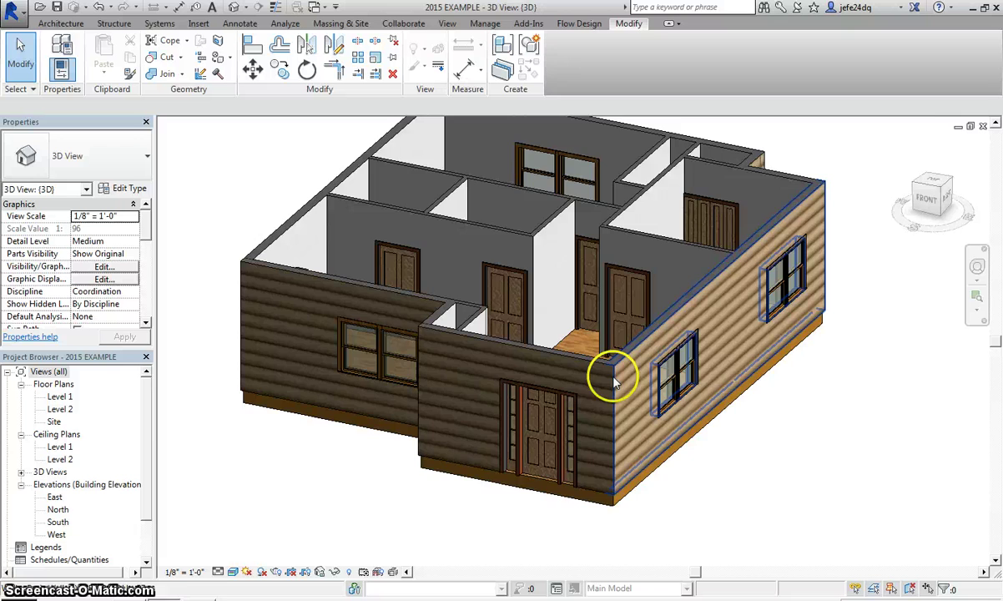
- Zoom in and open the sidelight front door's type properties at its Frame Material value
scroll(610, 376, "up", 3)
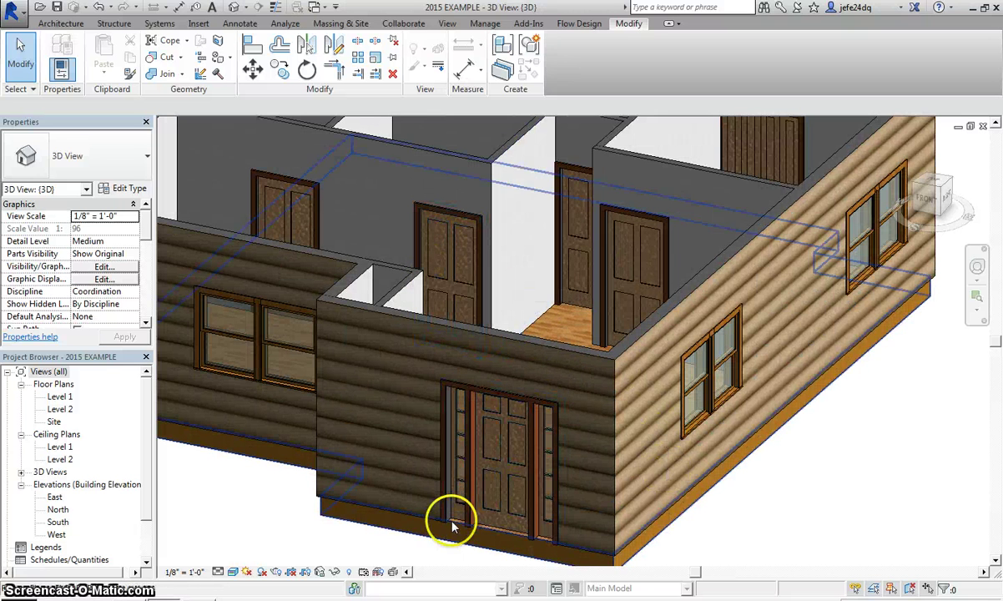
left_click(468, 404)
left_click(124, 191)
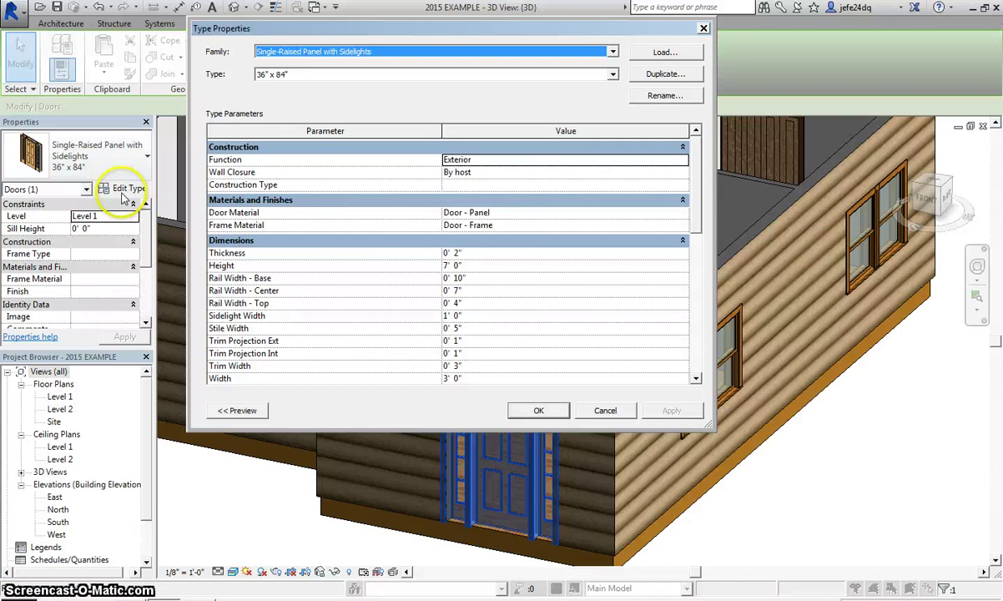
left_click(522, 226)
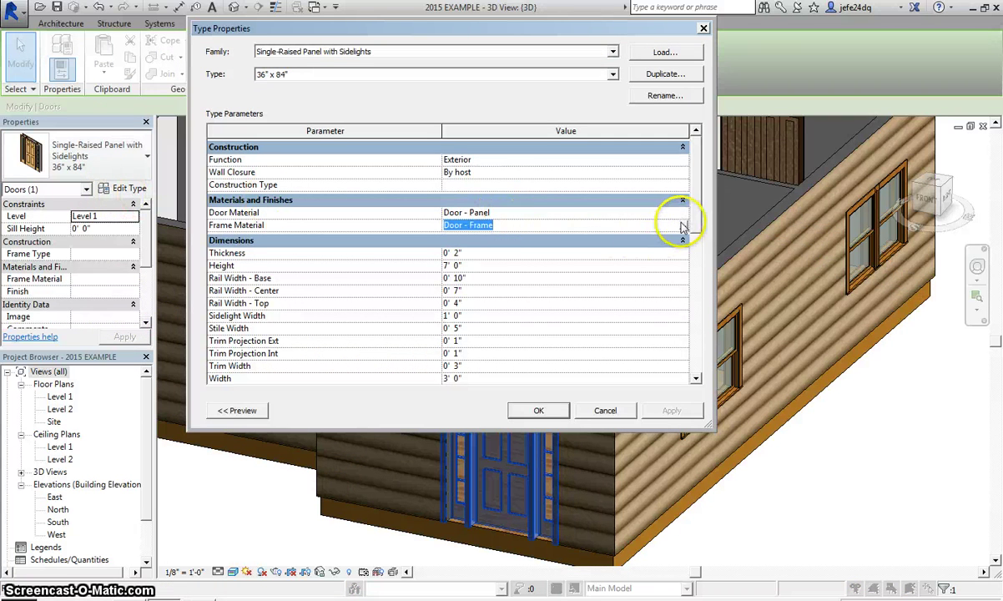